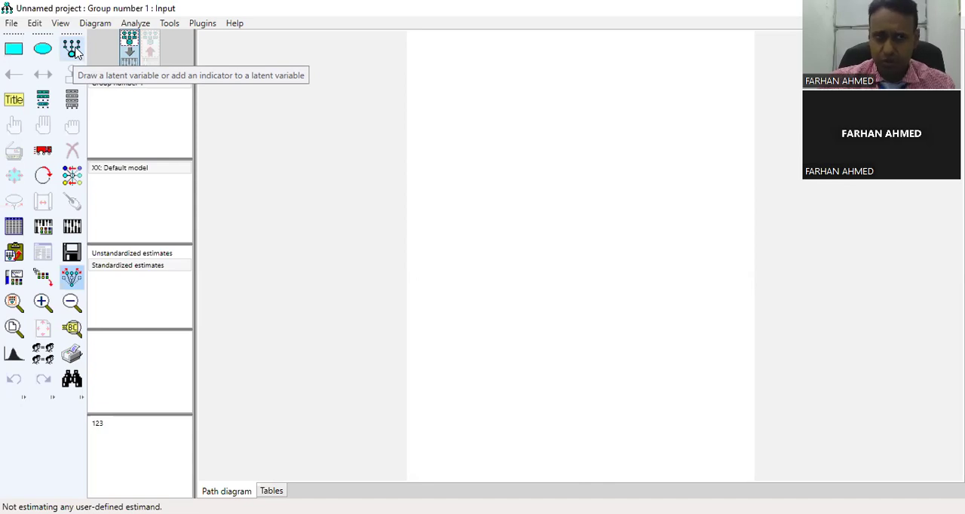
- Draw a latent variable ellipse near the upper part of the page and give it three indicators with error terms
left_click(73, 50)
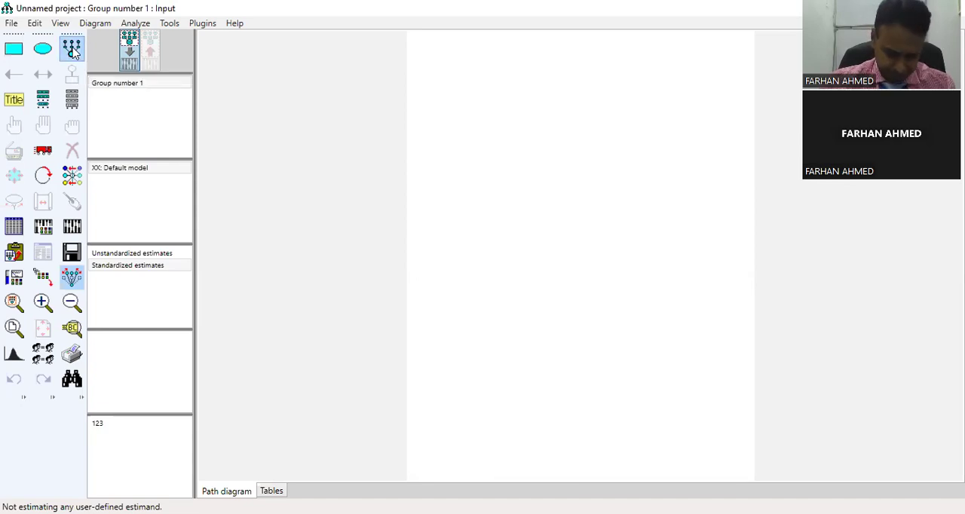
left_click(589, 111)
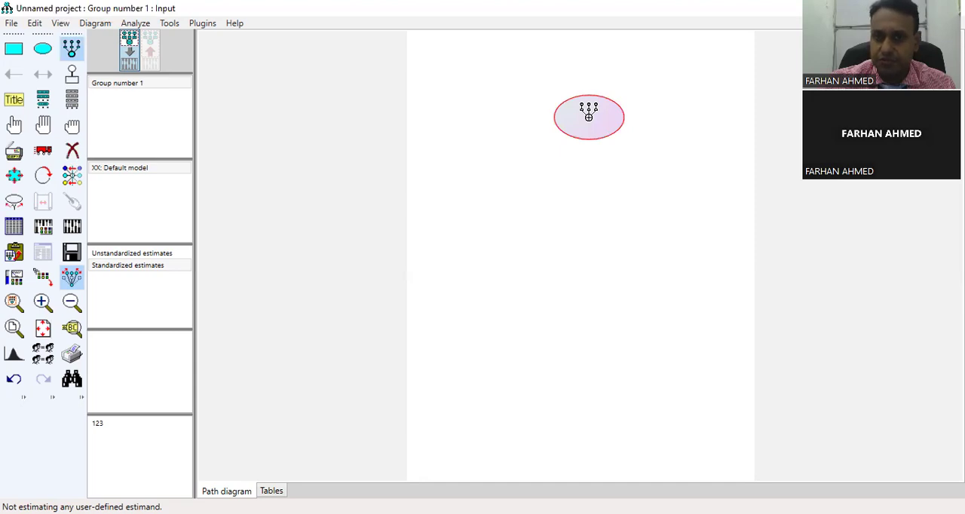
left_click(588, 117)
left_click(589, 117)
left_click(588, 117)
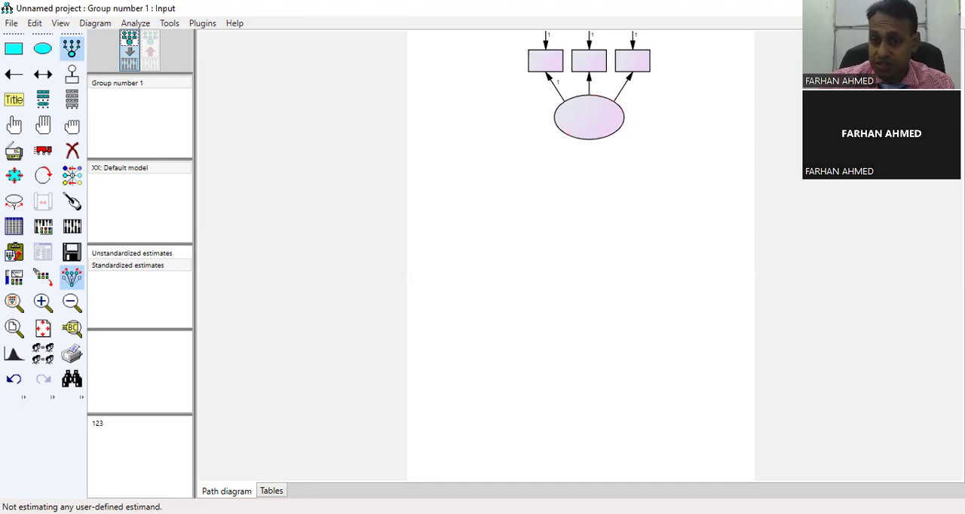
- Draw two more latent variables below the first one, each with three indicators and their error terms
left_click_drag(554, 249, 621, 290)
left_click(587, 265)
left_click(587, 265)
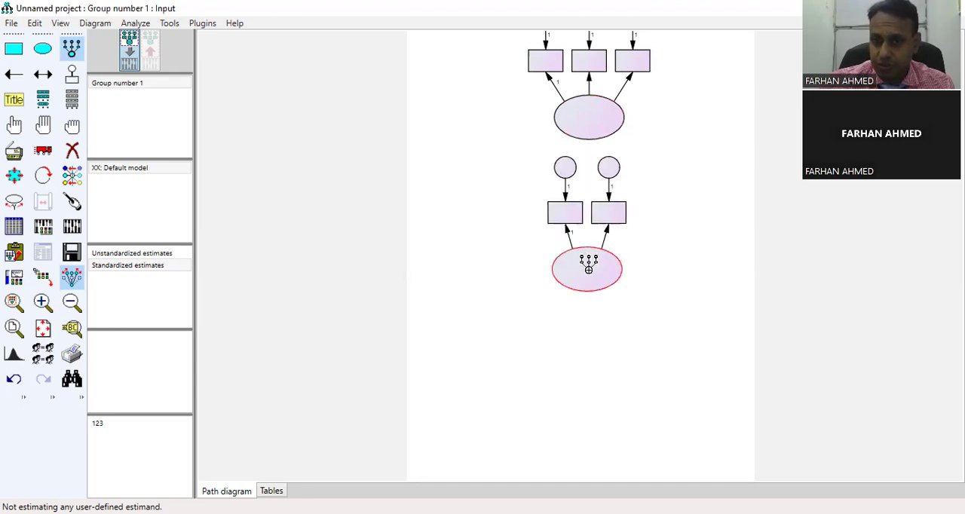
left_click(588, 266)
left_click_drag(563, 399, 633, 442)
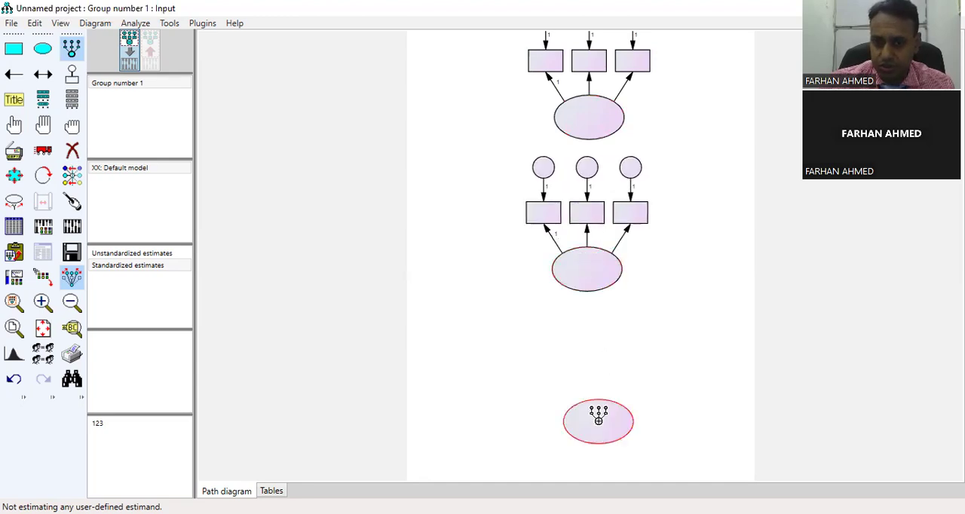
left_click(598, 416)
left_click(597, 416)
left_click(598, 416)
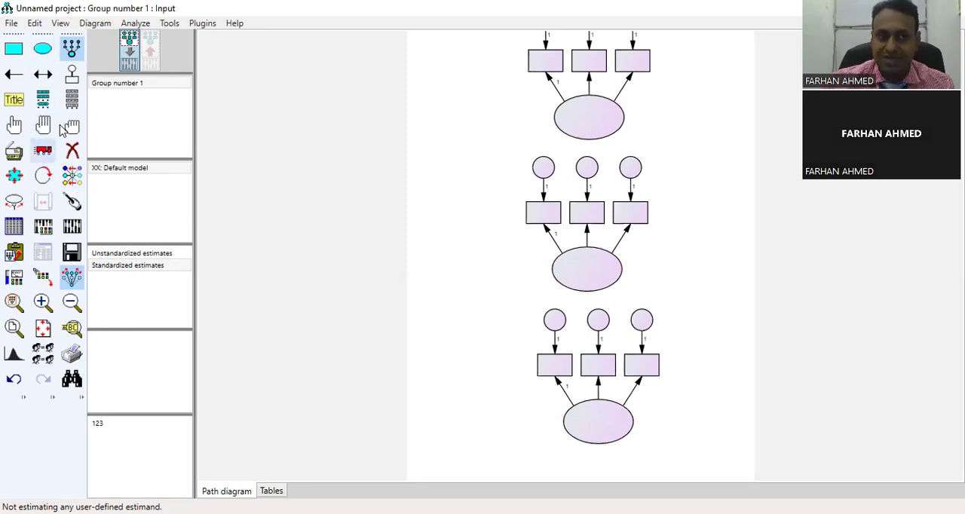
- Rotate the indicators of all three latent variables so they lie to the left of their ellipses
left_click(43, 175)
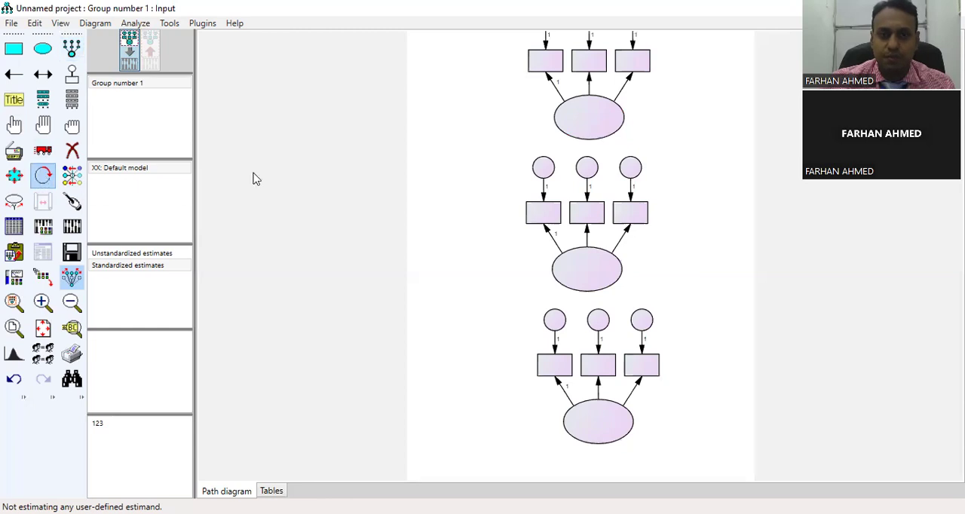
left_click(584, 122)
left_click(584, 122)
left_click(584, 122)
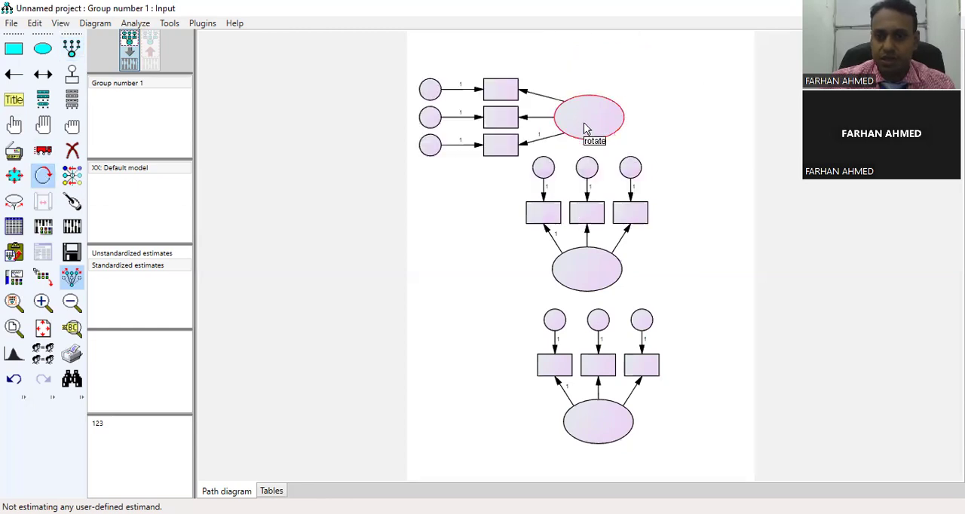
left_click(582, 262)
left_click(582, 261)
left_click(582, 262)
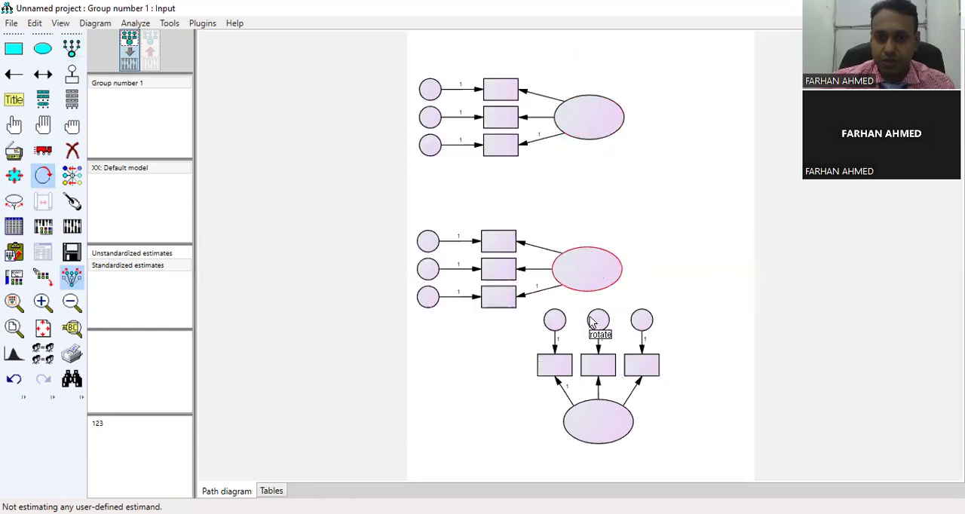
left_click(599, 424)
left_click(600, 425)
left_click(600, 424)
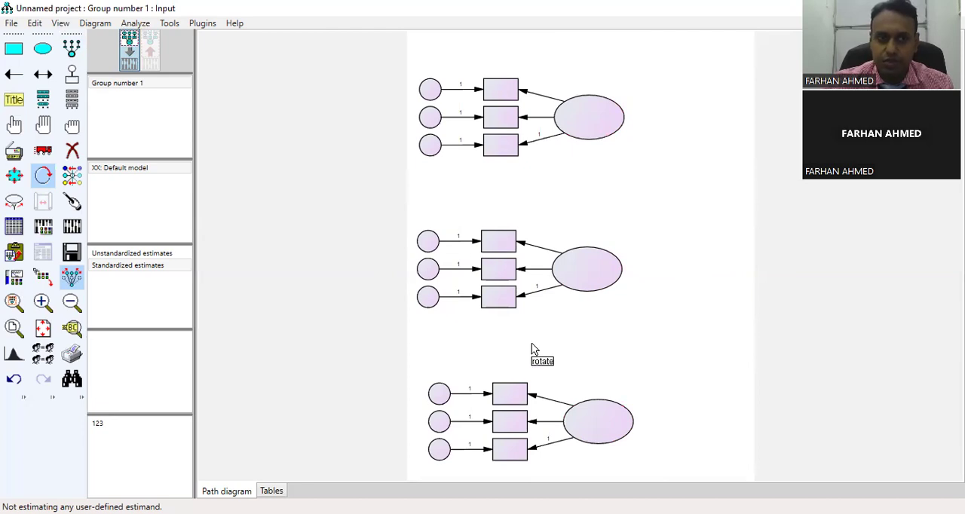
- Move the three latent variables with their indicators to the right and closer together, preserving symmetries, in an evenly spaced column
left_click(43, 155)
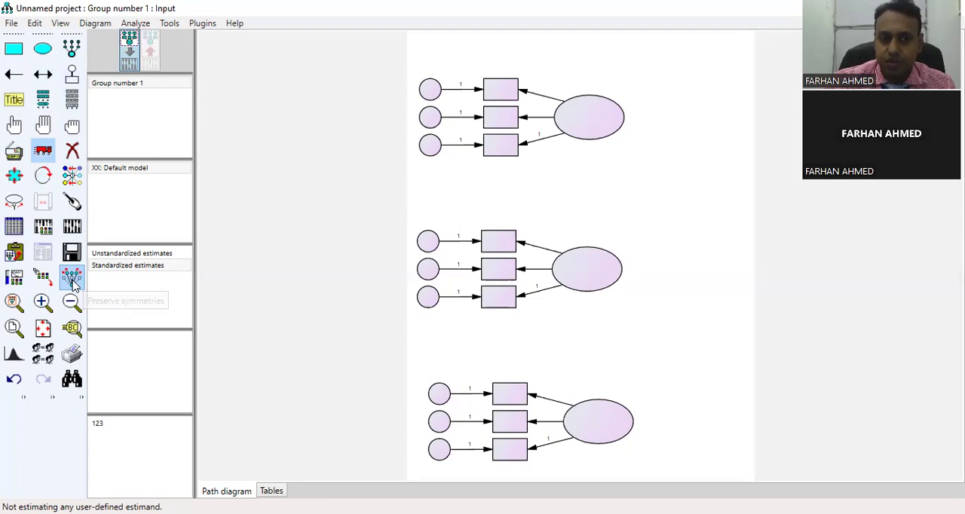
left_click(72, 279)
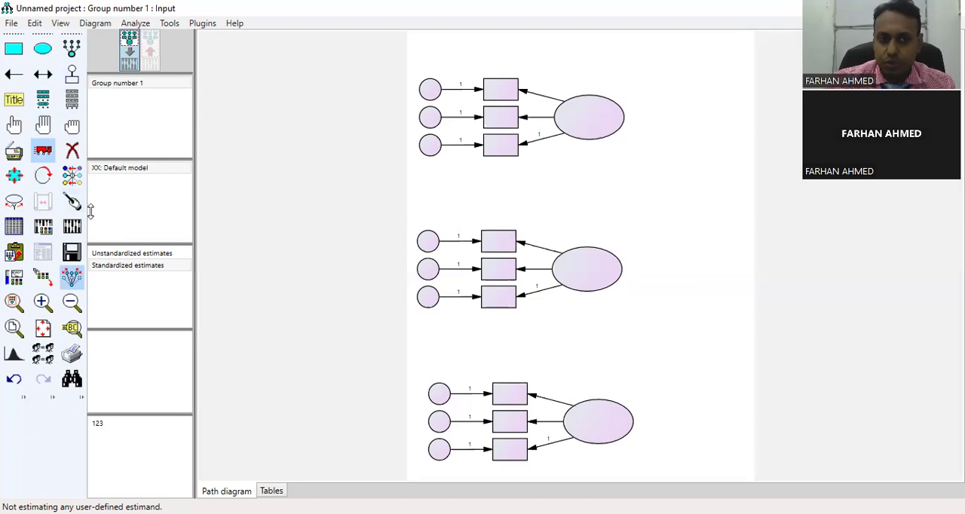
left_click_drag(577, 114, 630, 95)
left_click_drag(581, 280, 641, 231)
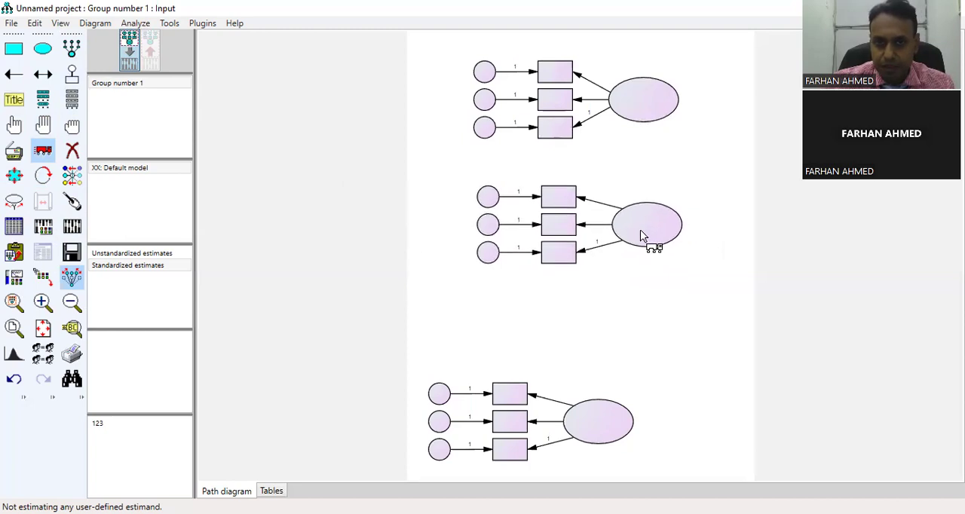
left_click_drag(633, 399, 661, 349)
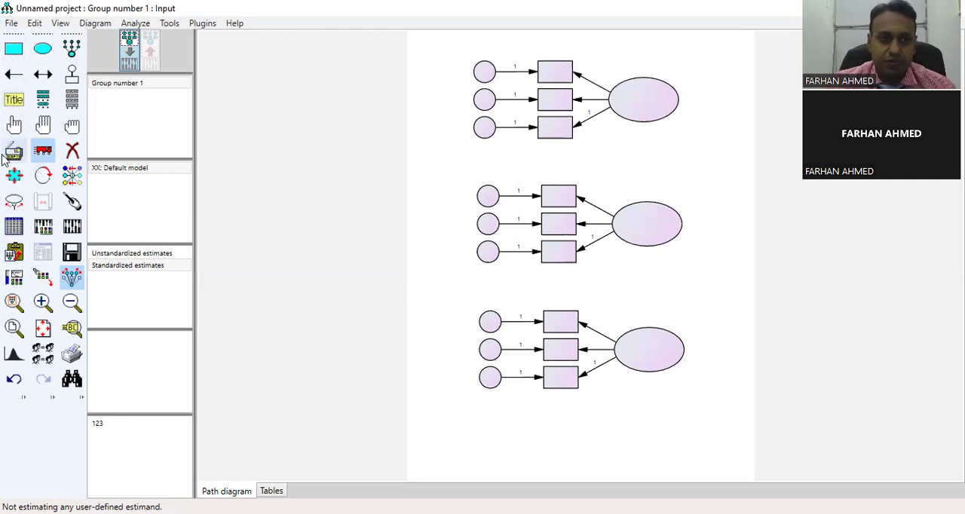
- Attach the data file Data (2).xls from the desktop's Data Folder to Group number 1
left_click(12, 234)
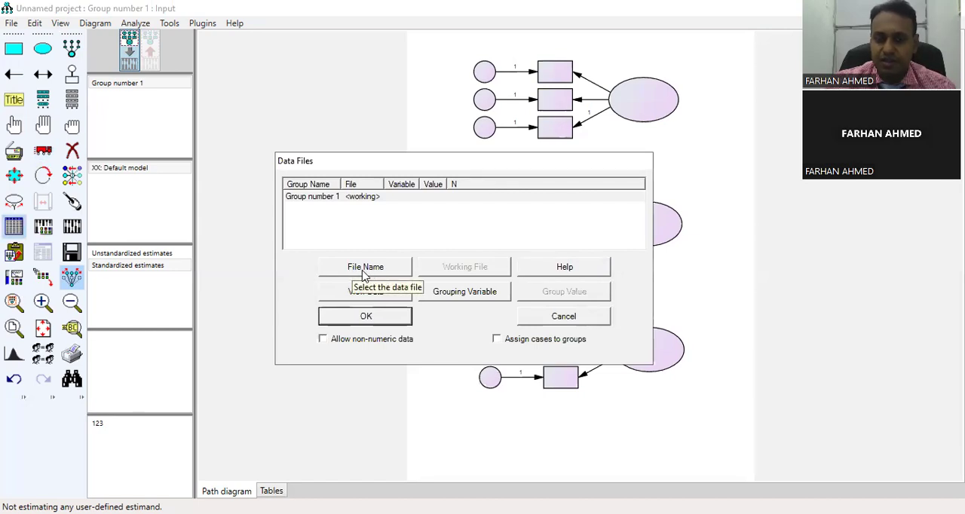
left_click(364, 268)
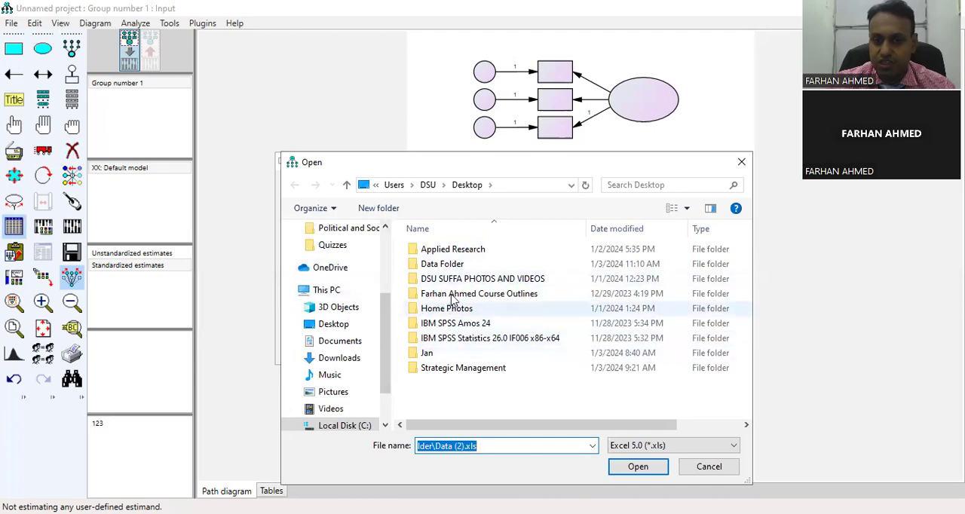
double_click(443, 265)
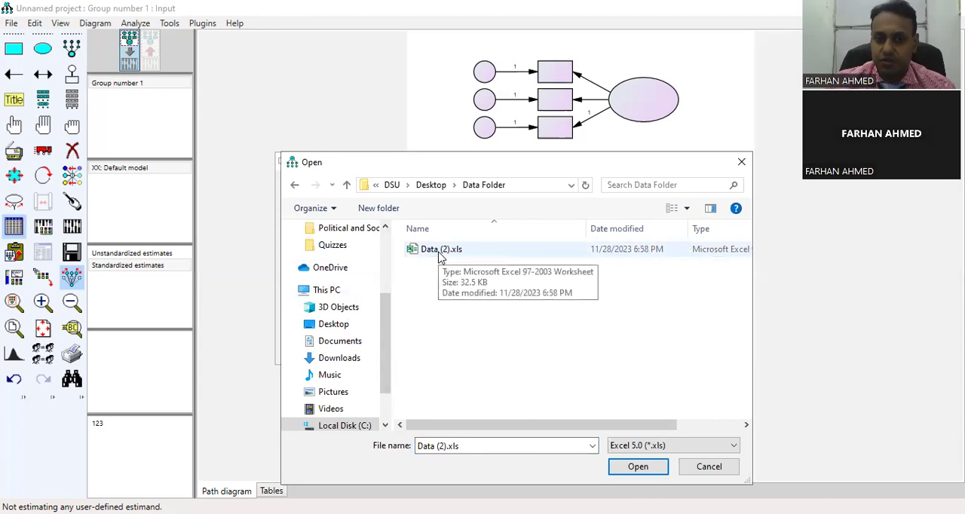
left_click(441, 258)
double_click(441, 258)
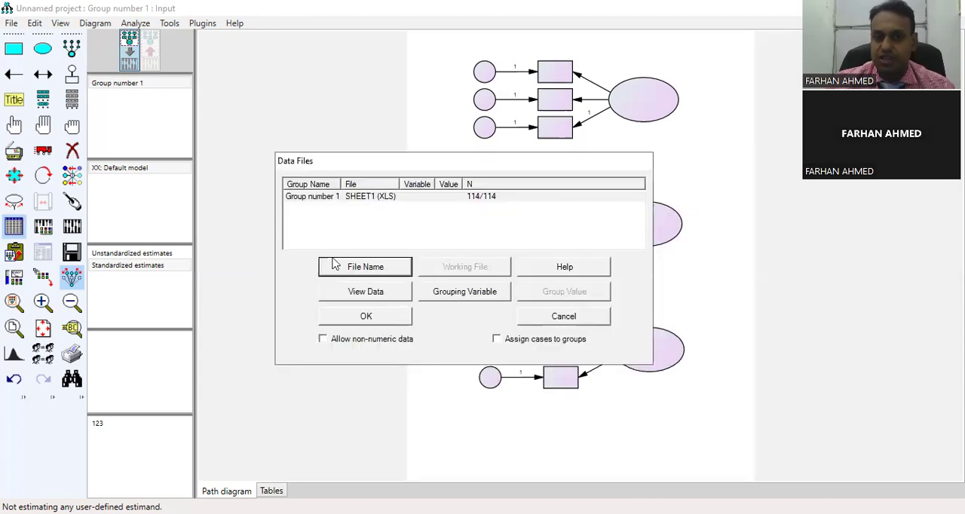
left_click(365, 323)
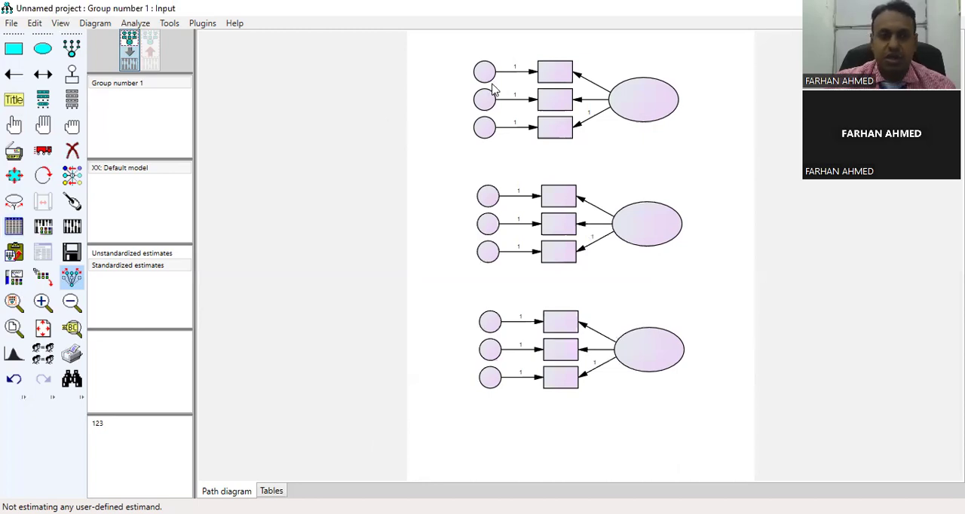
- List the data set's variables and assign OC1, OC2 and OC3 to the indicators of the uppermost latent variable
left_click(71, 100)
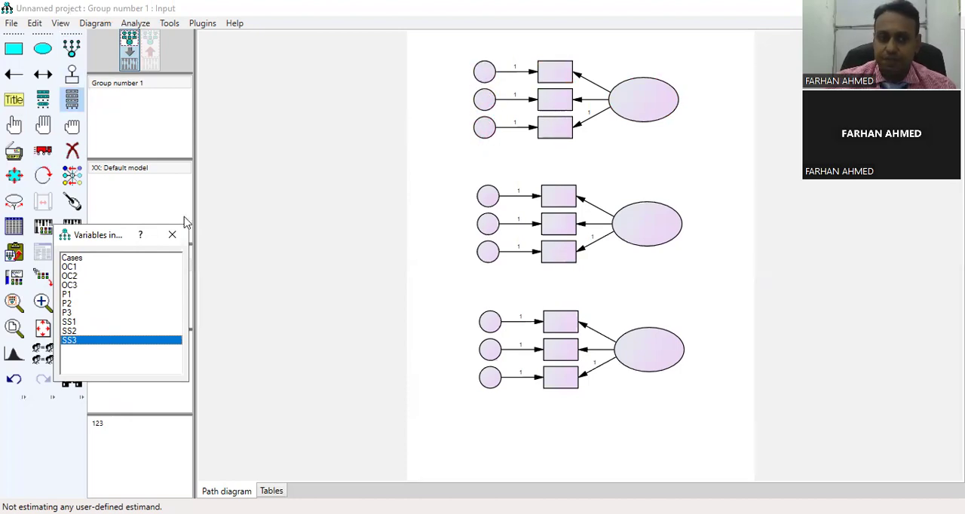
left_click(66, 267)
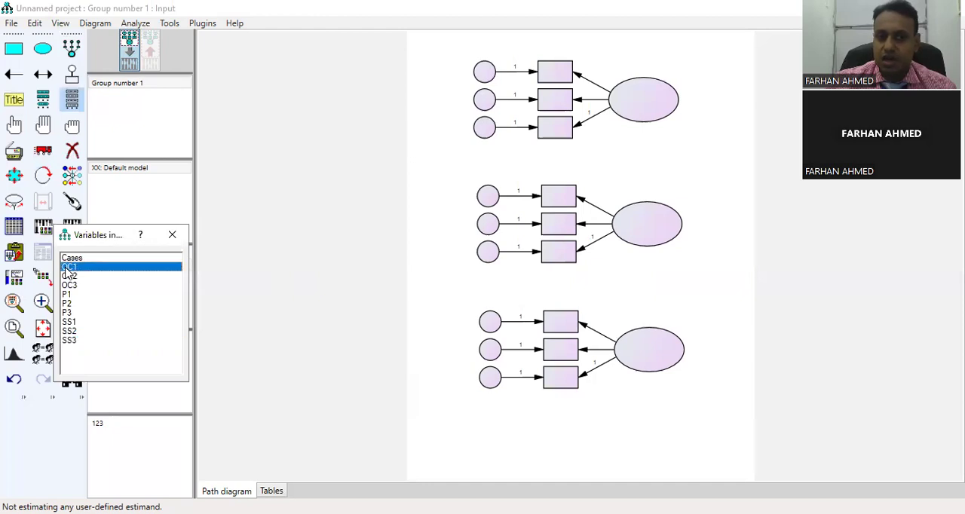
left_click_drag(65, 268, 559, 84)
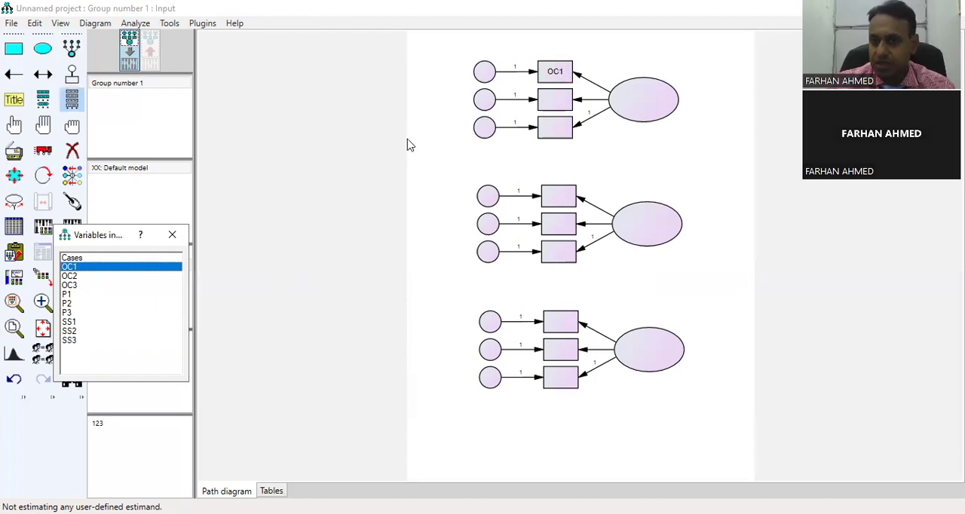
left_click_drag(68, 276, 562, 99)
left_click(69, 285)
left_click_drag(69, 289, 506, 178)
left_click_drag(557, 133, 558, 133)
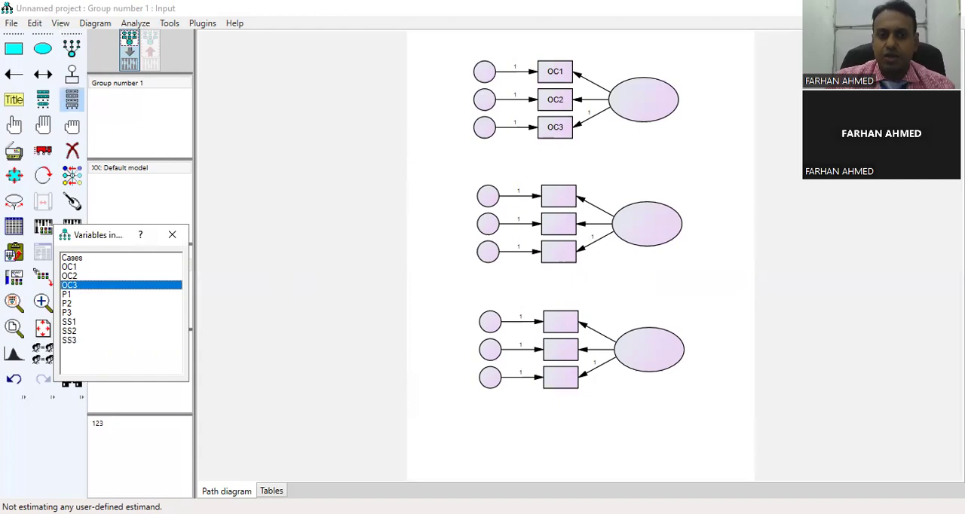
- Assign P1, P2 and P3 to the middle latent variable's indicators and SS1, SS2 and SS3 to the lowest one's
left_click_drag(68, 294, 562, 200)
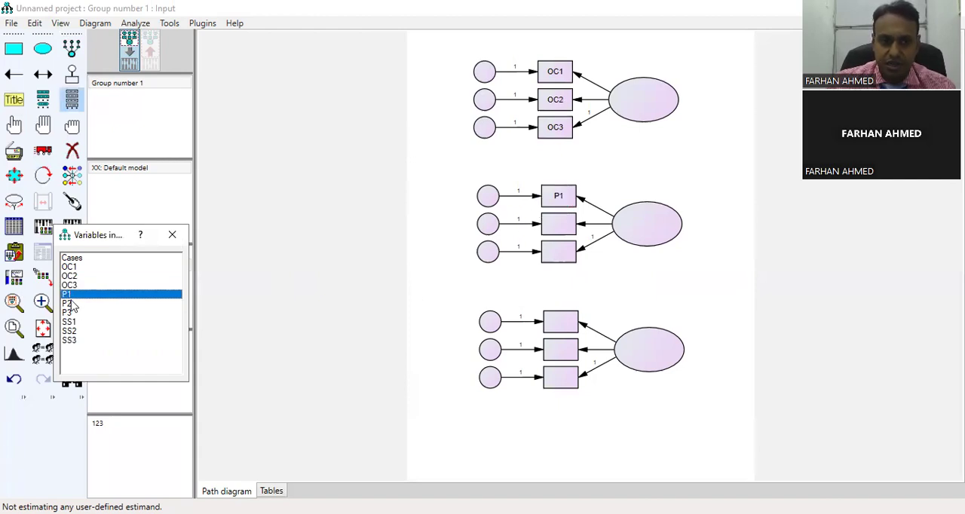
left_click_drag(69, 303, 568, 240)
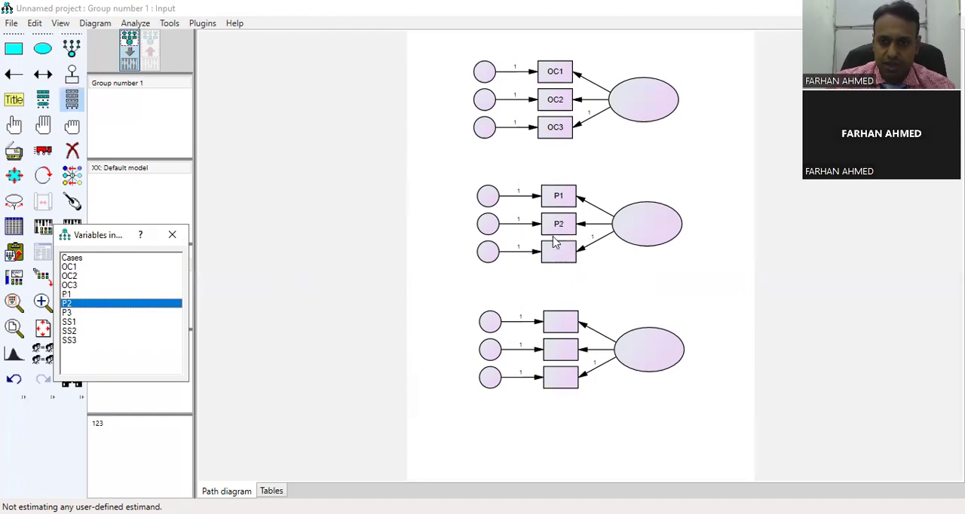
left_click_drag(70, 312, 554, 260)
left_click_drag(69, 322, 558, 320)
left_click_drag(77, 333, 562, 351)
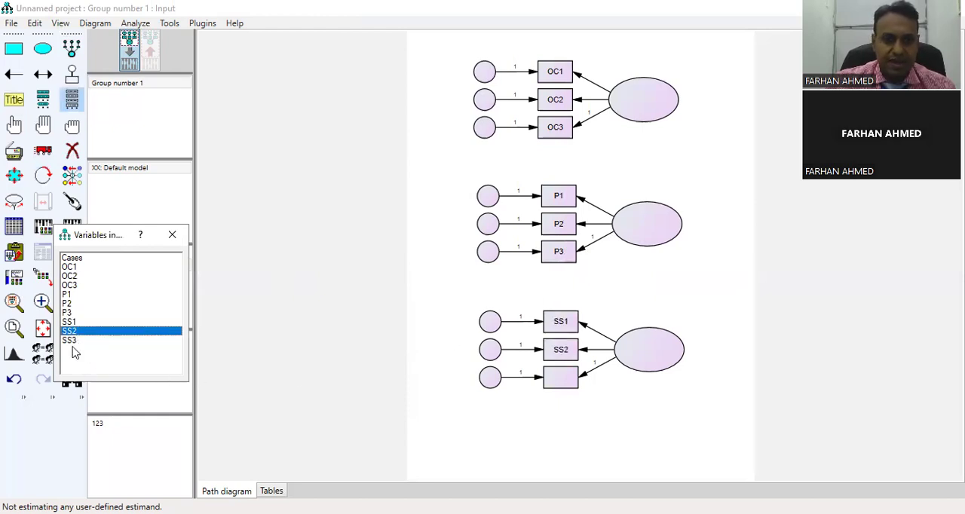
left_click_drag(68, 340, 565, 384)
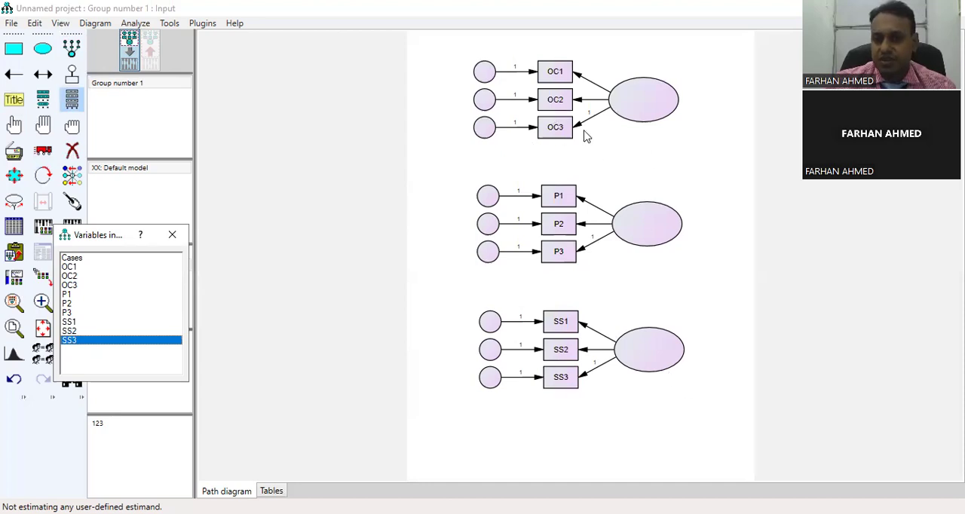
- Name the three latent variables OC, P and SS from top to bottom
double_click(655, 105)
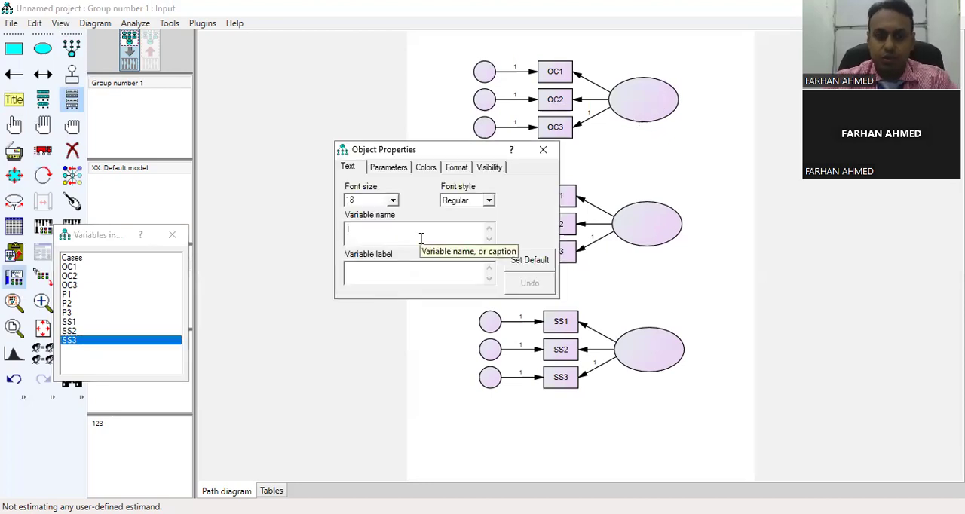
type("OC")
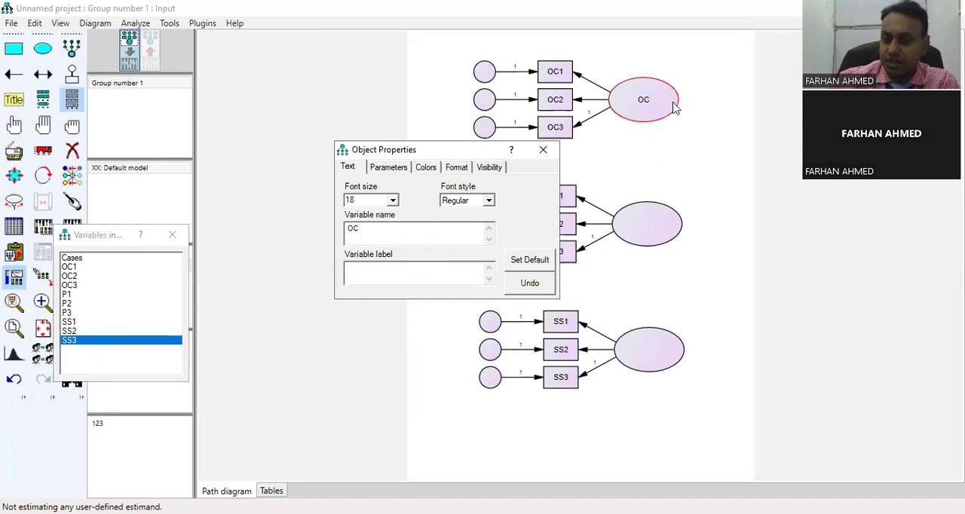
left_click(545, 157)
double_click(645, 224)
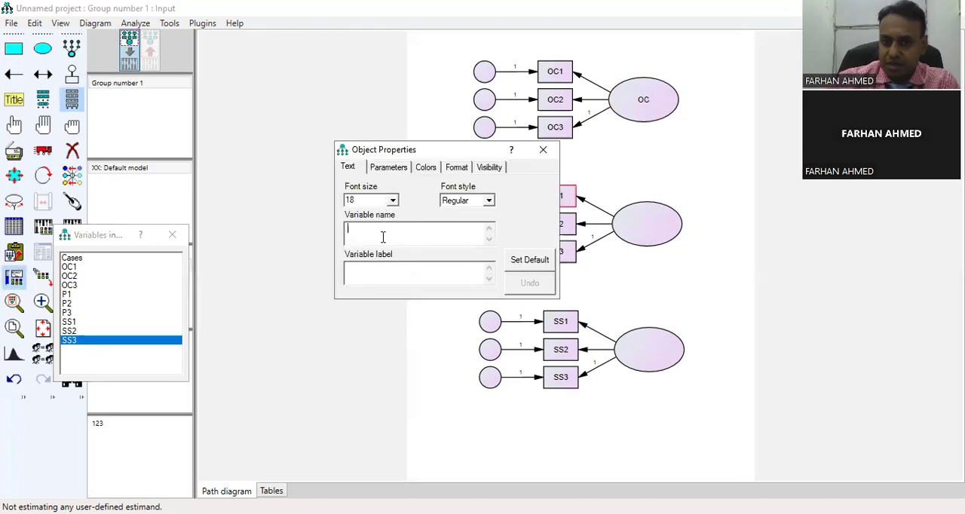
type("P")
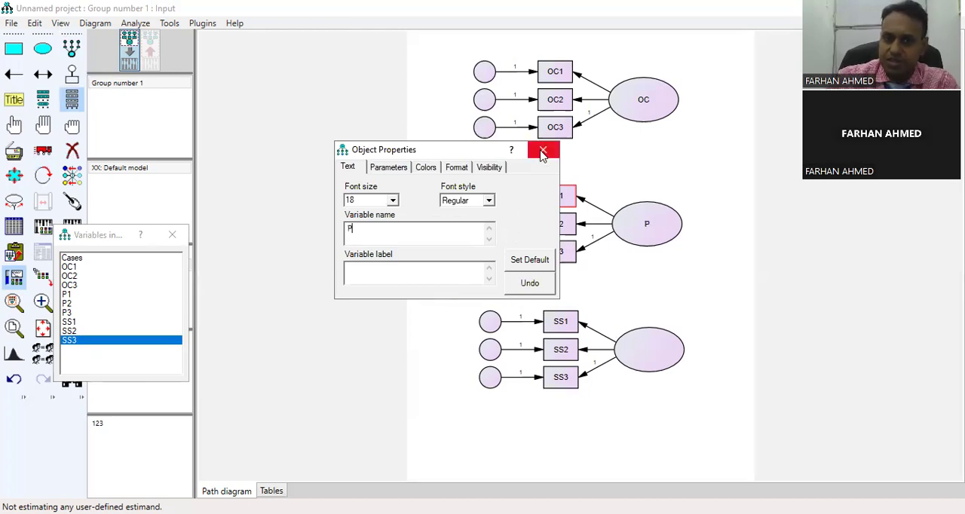
double_click(640, 345)
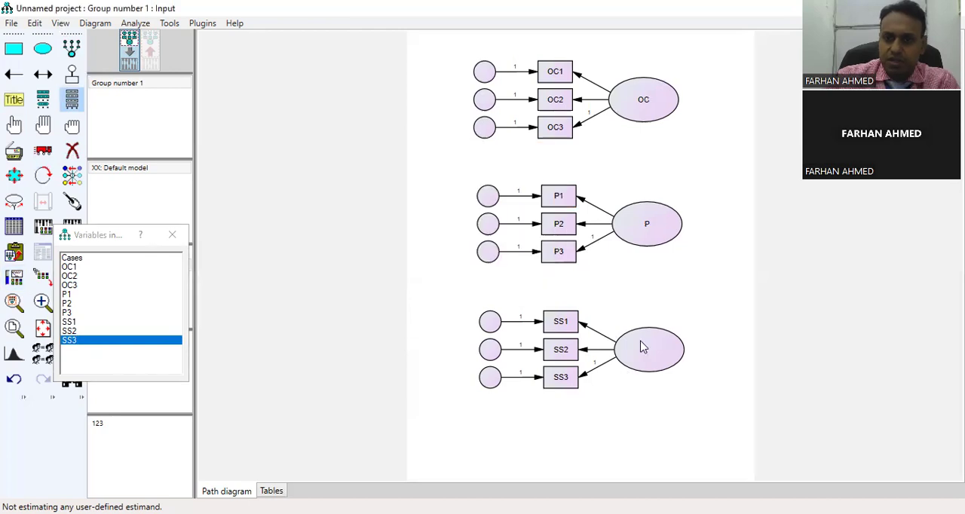
type("SS")
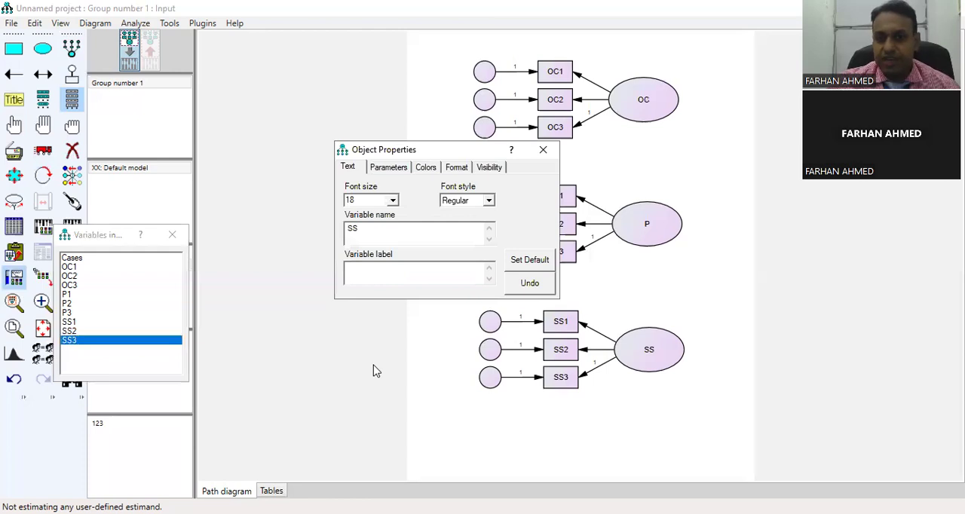
left_click(545, 155)
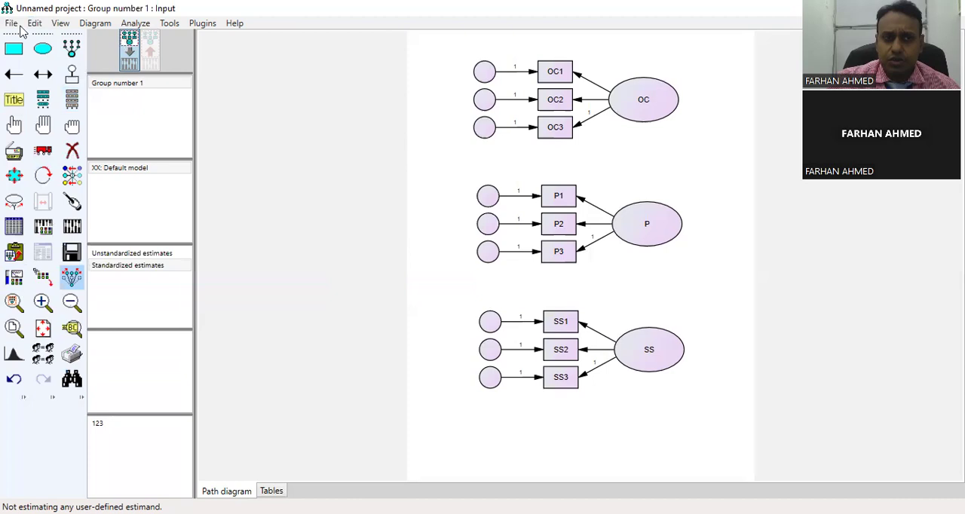
- Name the diagram's unobserved variables automatically and save the path diagram as 333 in the desktop's Jan folder
left_click(202, 25)
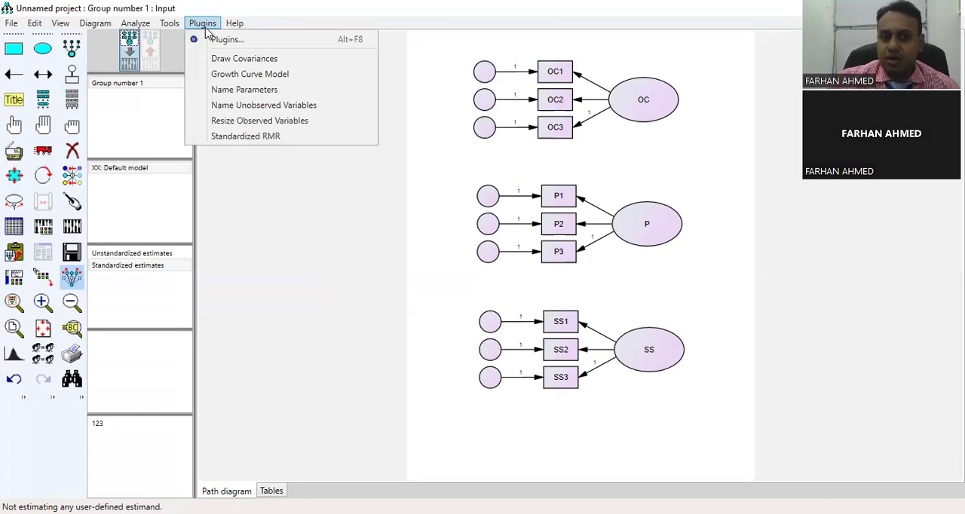
left_click(231, 111)
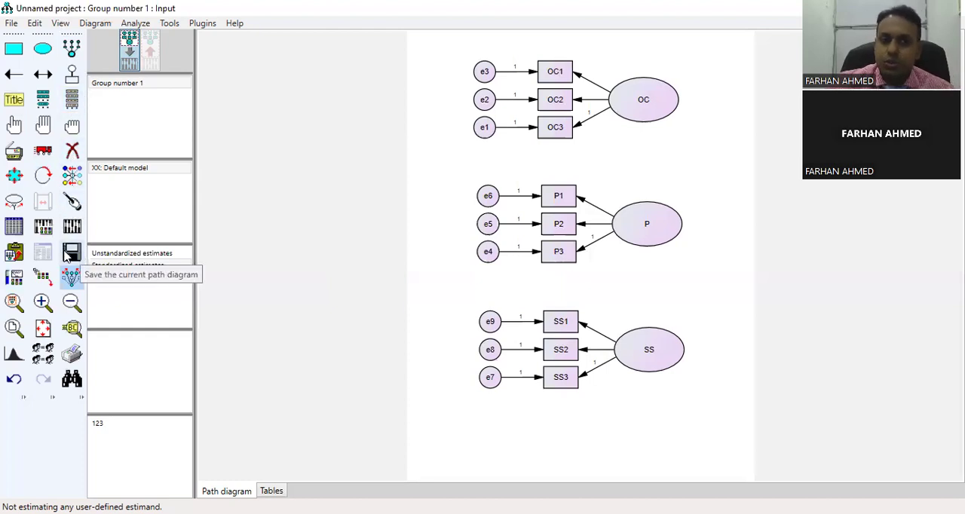
left_click(70, 254)
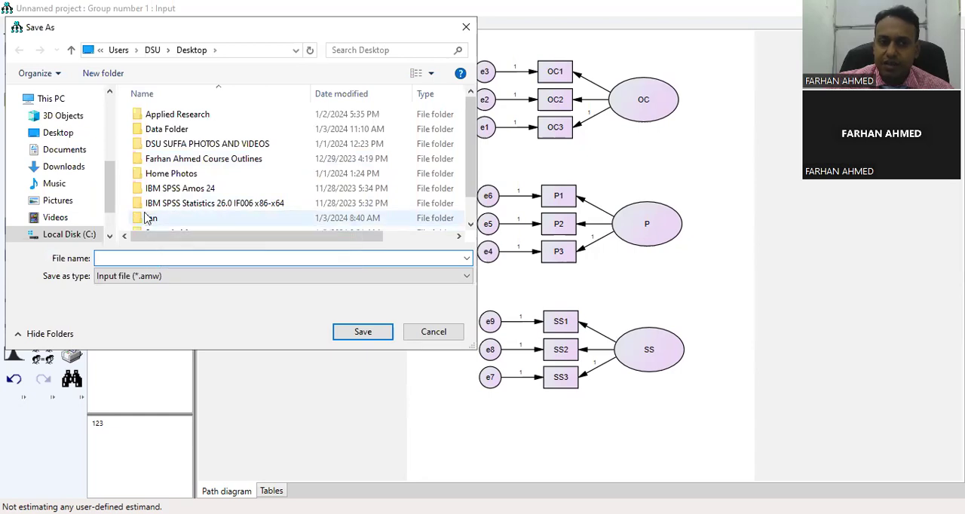
left_click(47, 134)
double_click(155, 218)
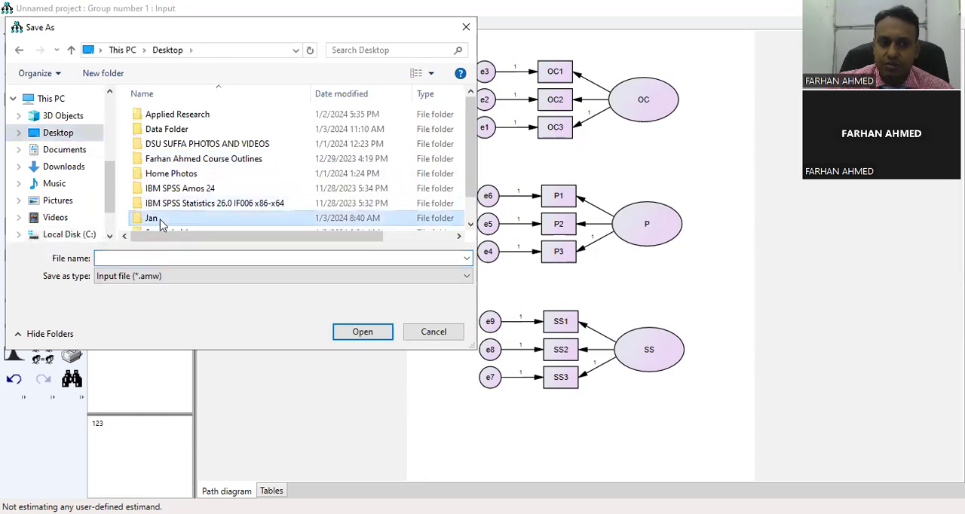
left_click(159, 258)
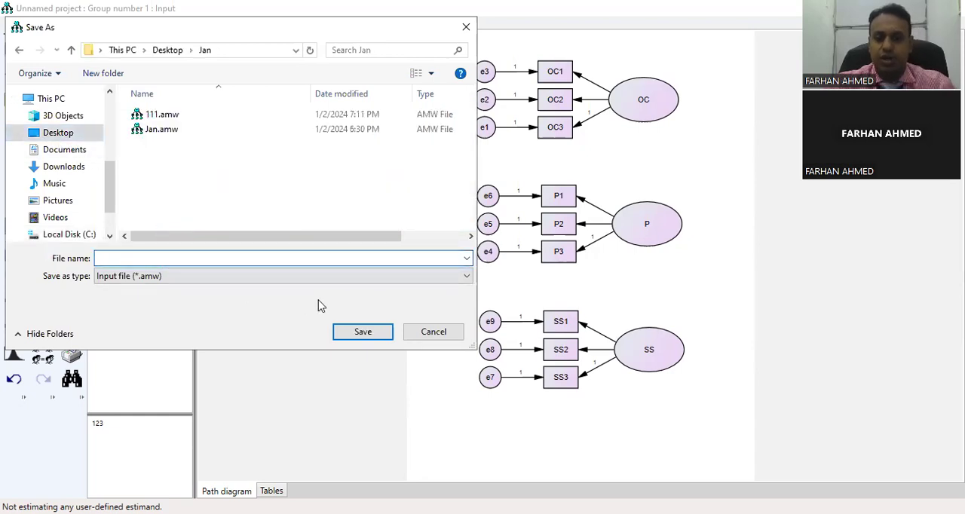
type("333")
left_click(357, 332)
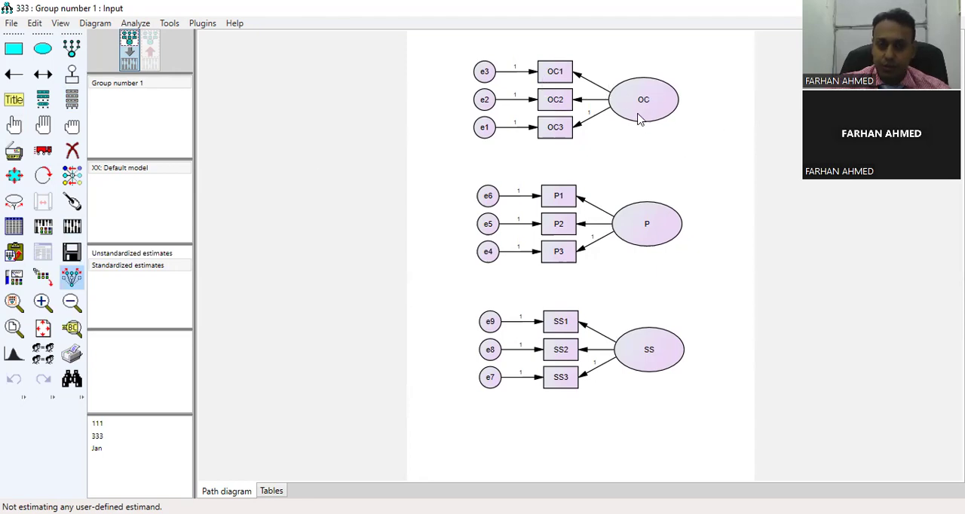
- Try to run the Draw Covariances plugin without any variables selected
left_click(210, 26)
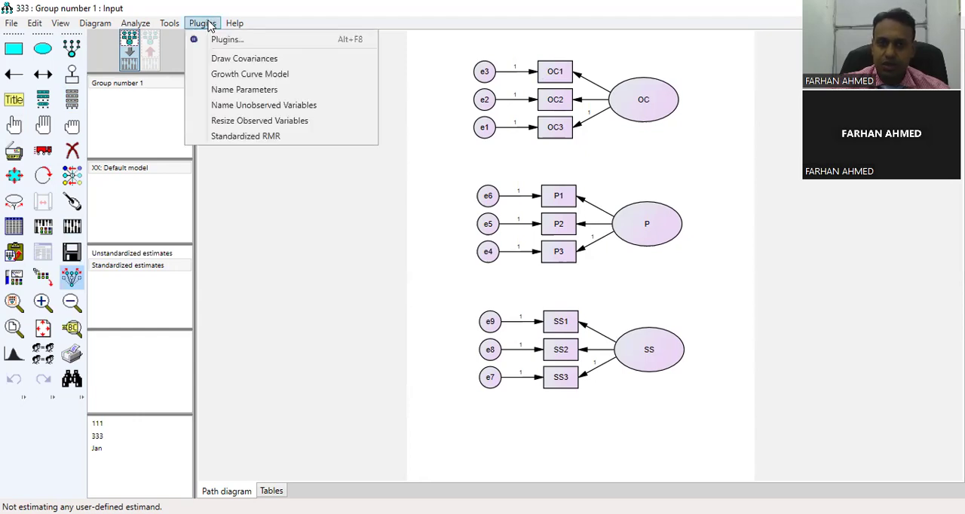
left_click(219, 62)
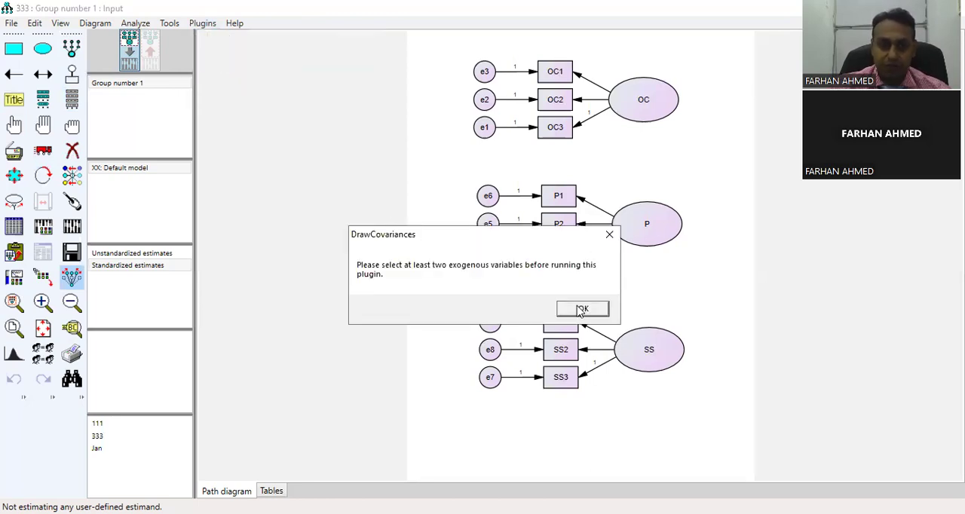
key("Return")
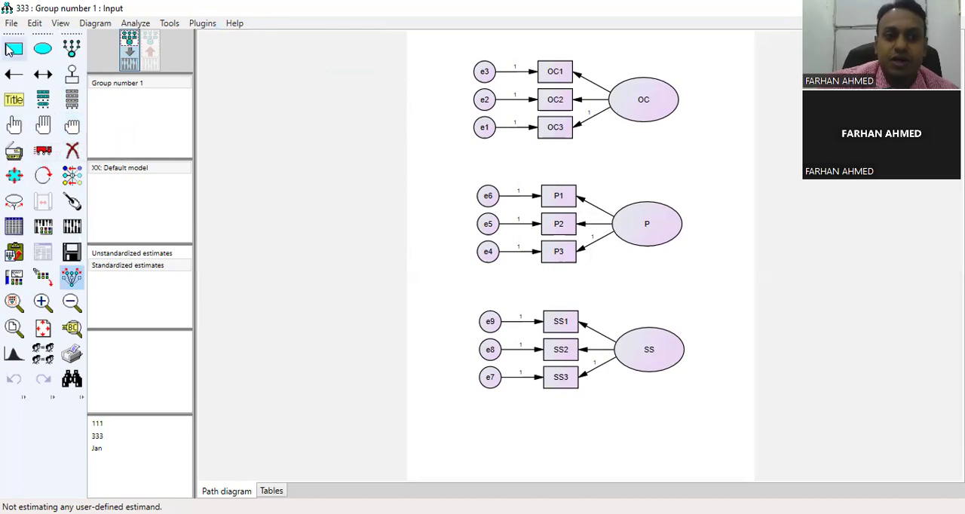
- Select the latent variables OC, P and SS, draw covariances among all three, and deselect everything
left_click(15, 127)
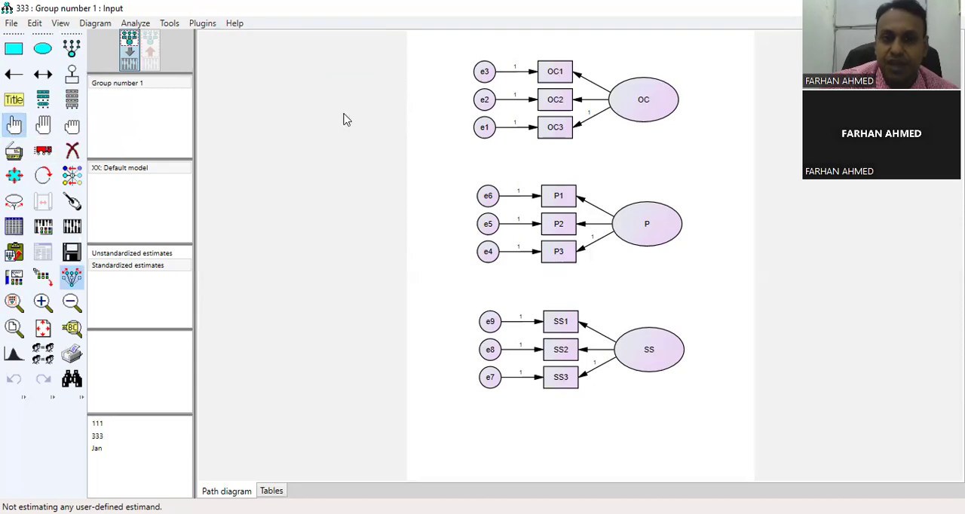
left_click(641, 100)
left_click(639, 240)
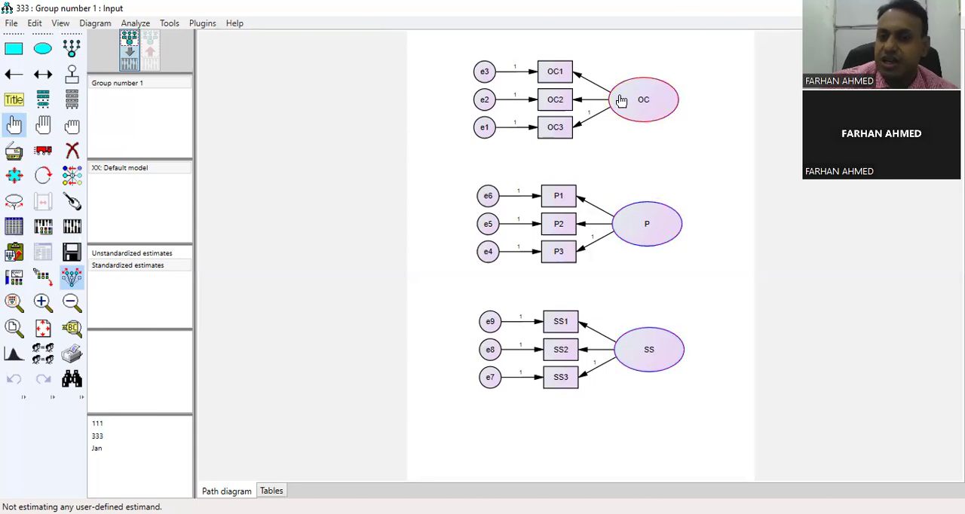
left_click(649, 336)
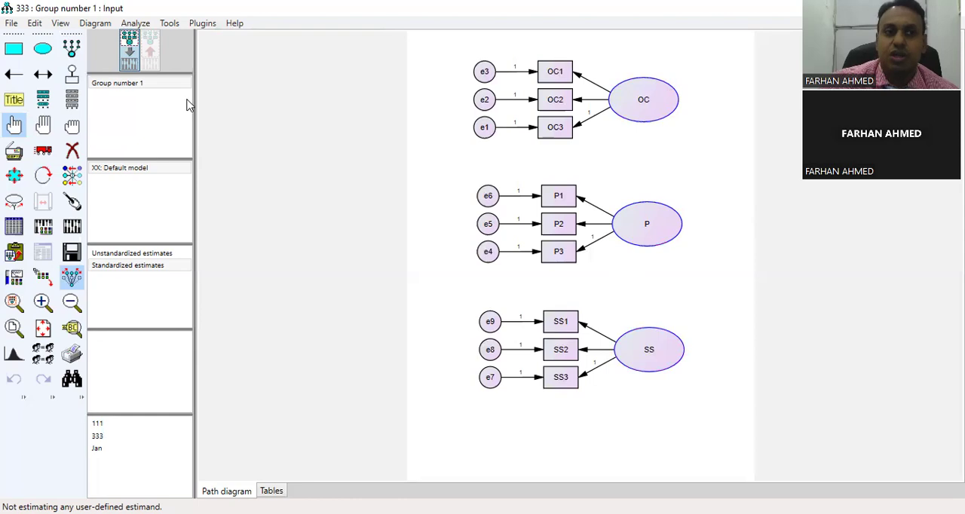
left_click(198, 23)
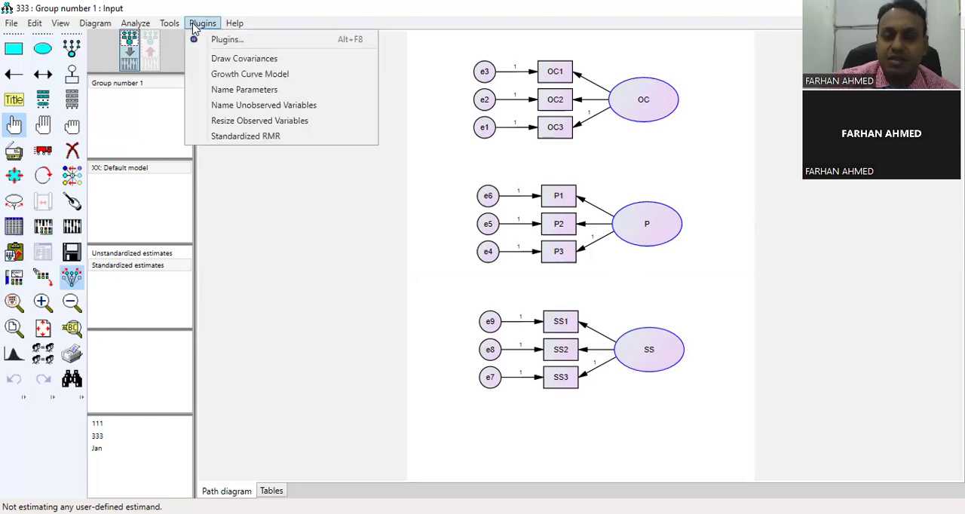
left_click(221, 60)
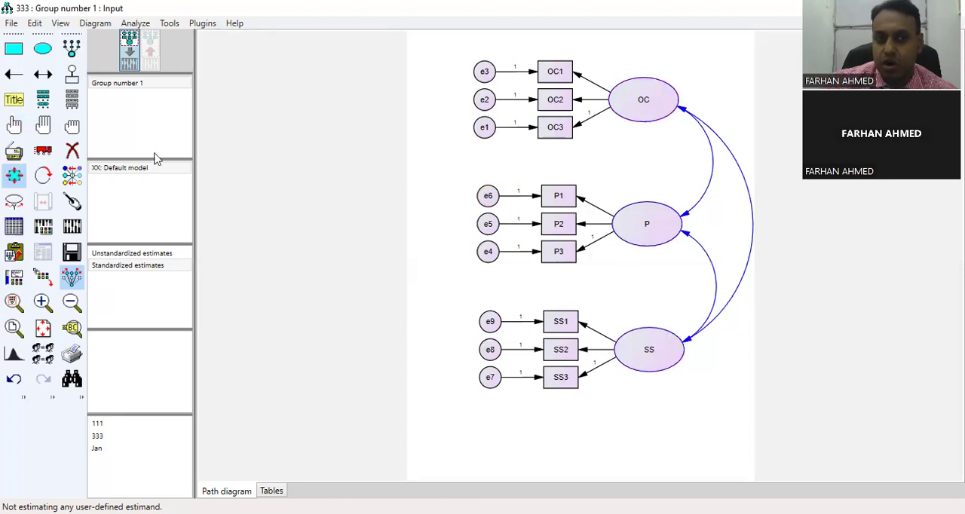
left_click(73, 128)
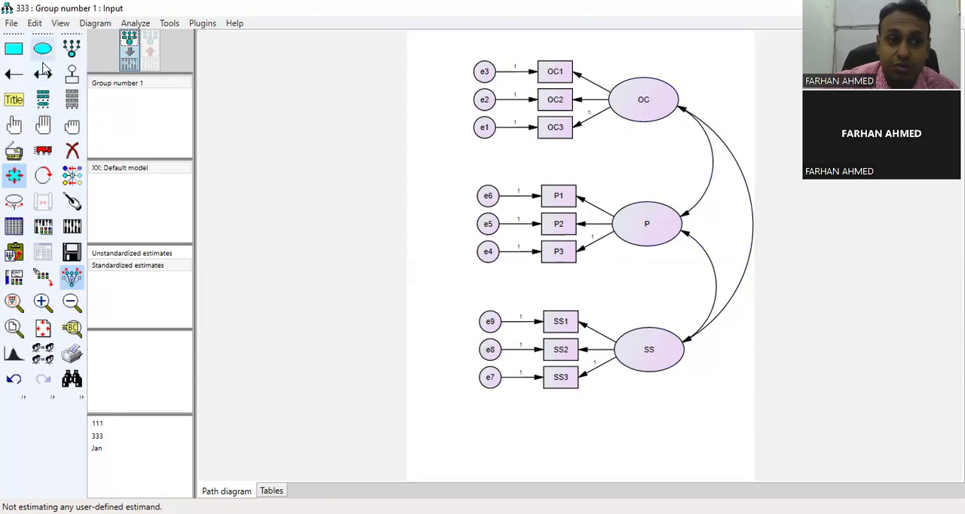
- Enable standardized estimates and squared multiple correlations in the analysis output properties
left_click(43, 230)
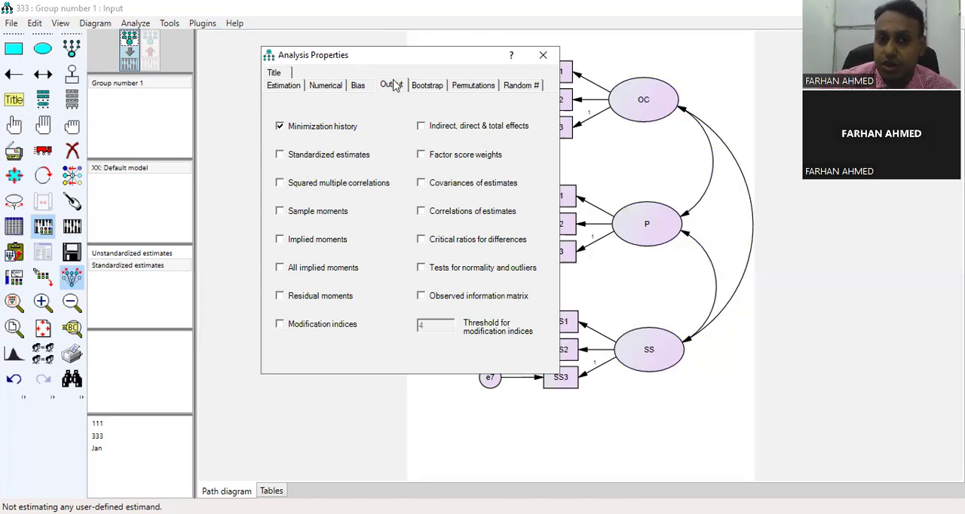
left_click(280, 155)
left_click(283, 189)
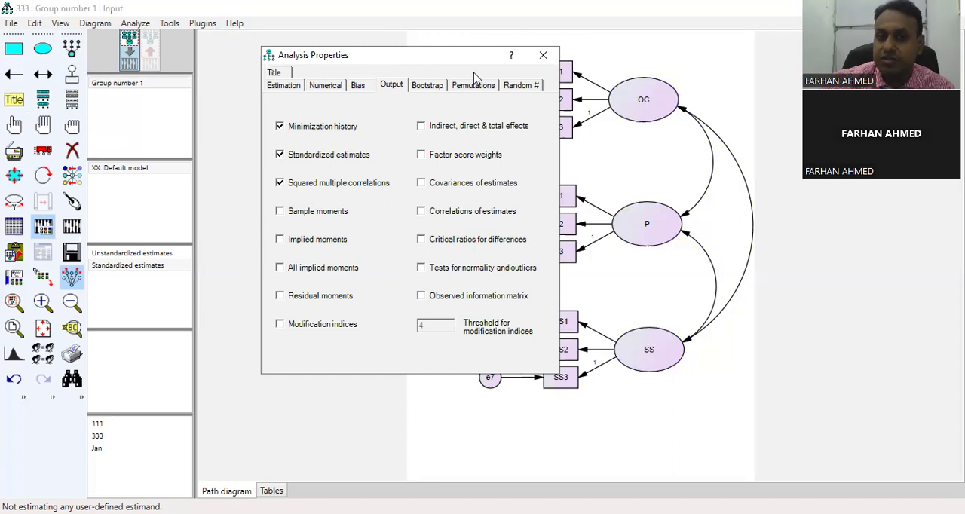
left_click(544, 57)
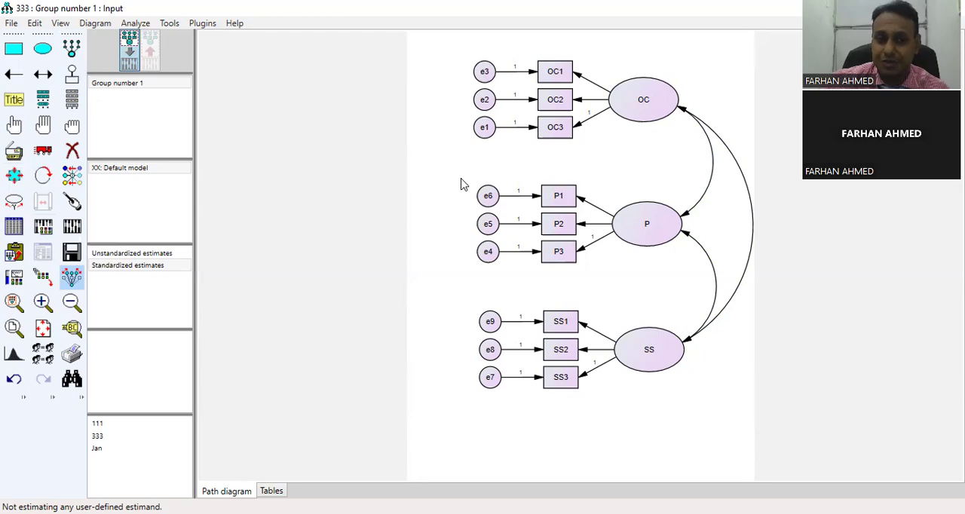
- Calculate the model's estimates and display the standardized estimates on the output path diagram
left_click(74, 229)
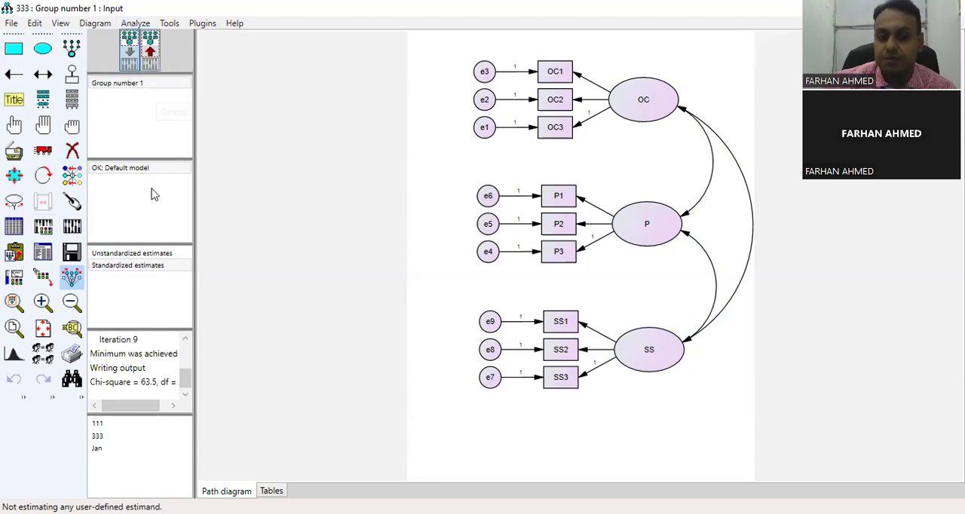
left_click(128, 267)
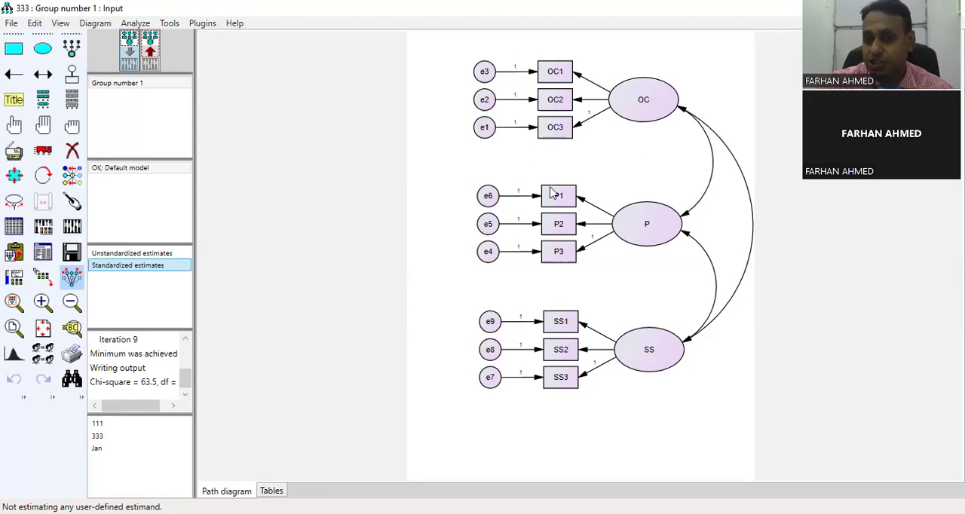
left_click(151, 54)
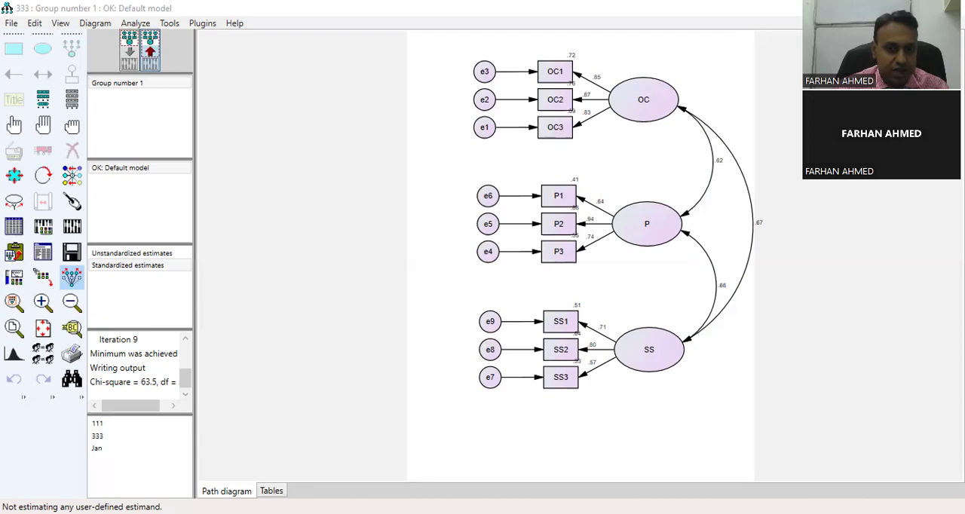
left_click(694, 208)
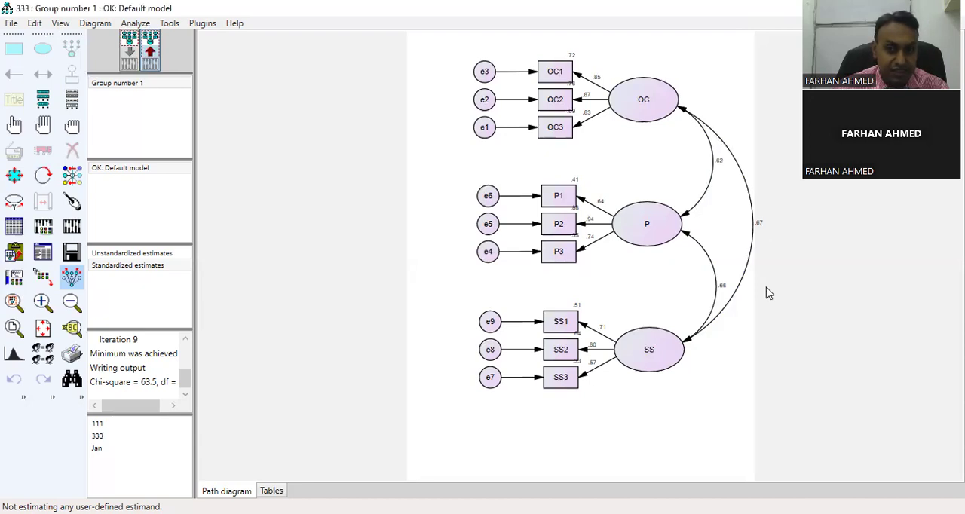